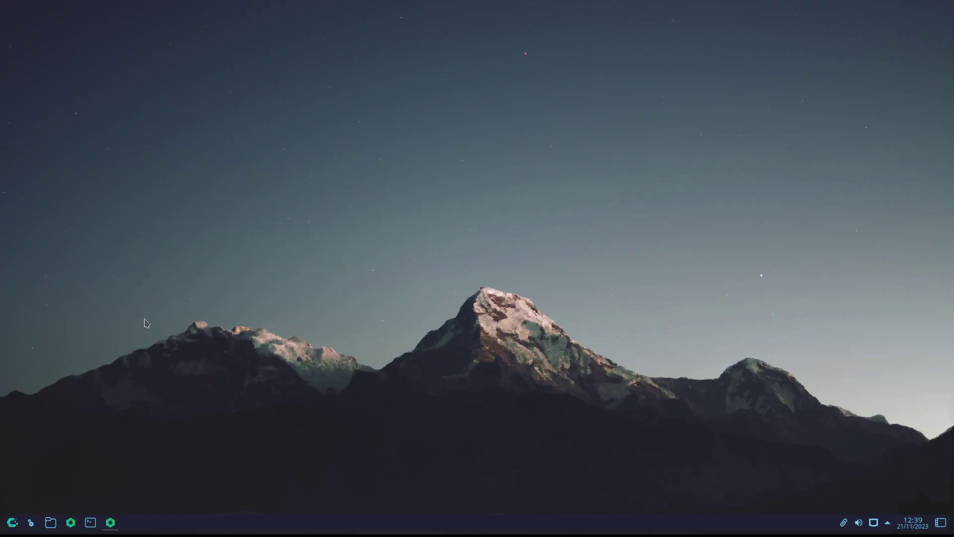
Open Dolphin on the root drive and launch a Konsole terminal beside it.
{"action": "left_click", "coordinate": [51, 526]}
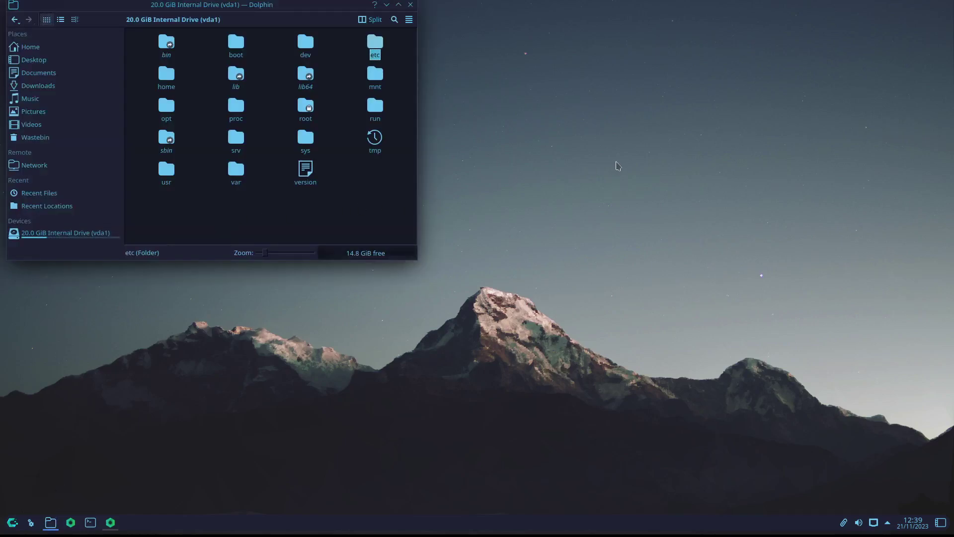
{"action": "key", "text": "ctrl+alt+t"}
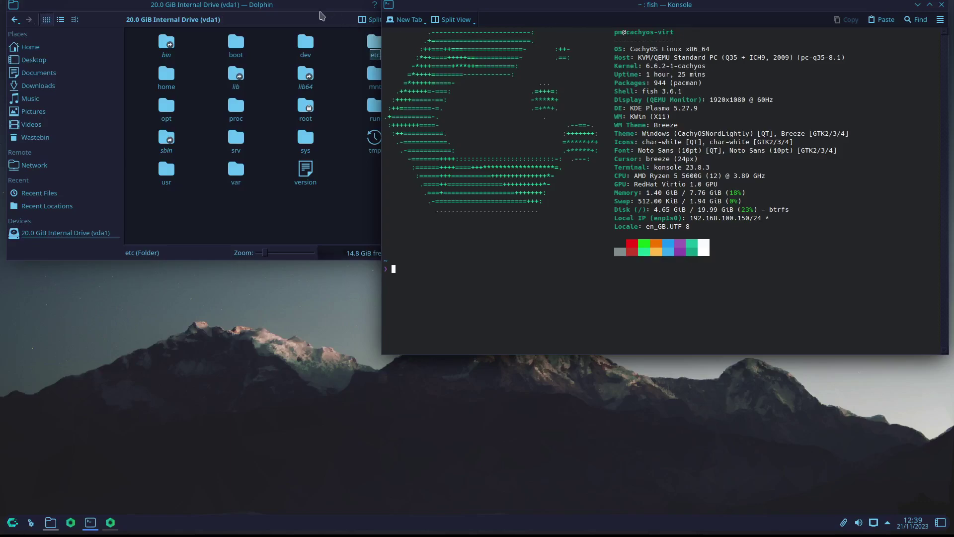
{"action": "left_click", "coordinate": [323, 17]}
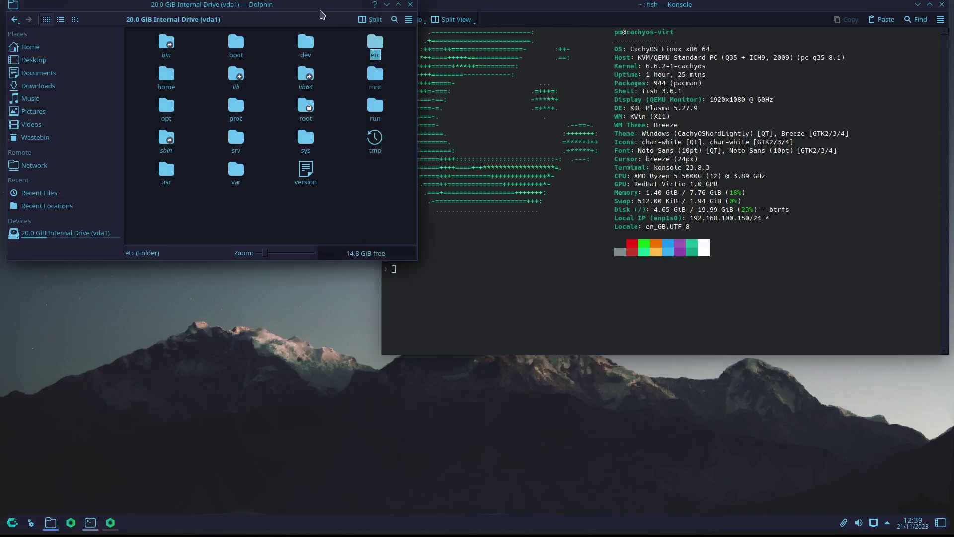
{"action": "right_click", "coordinate": [375, 49]}
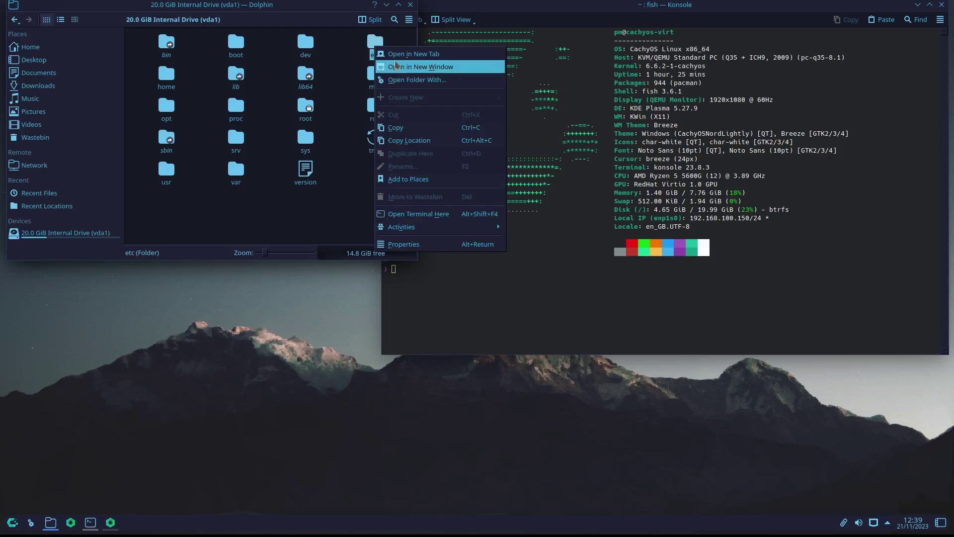
{"action": "mouse_move", "coordinate": [402, 232]}
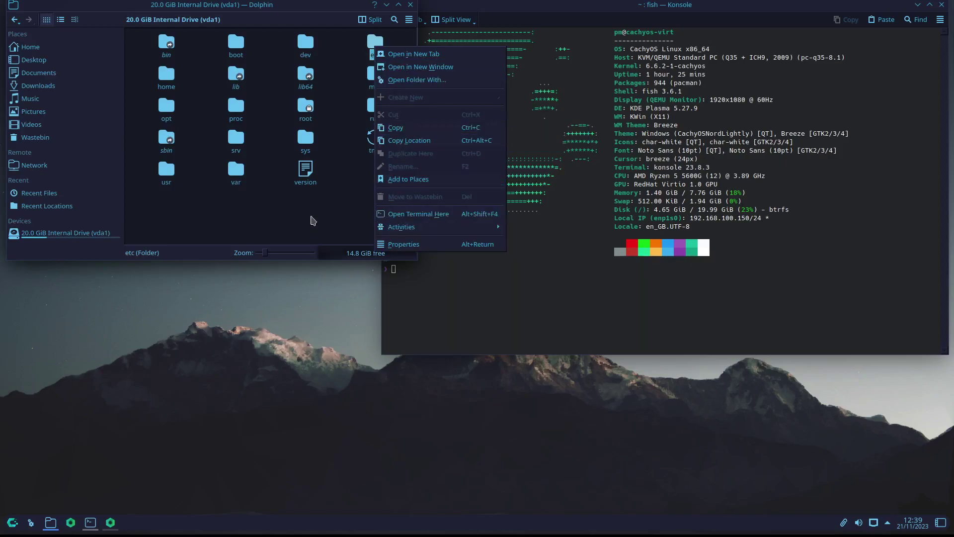
{"action": "left_click", "coordinate": [312, 220]}
{"action": "left_click", "coordinate": [396, 314]}
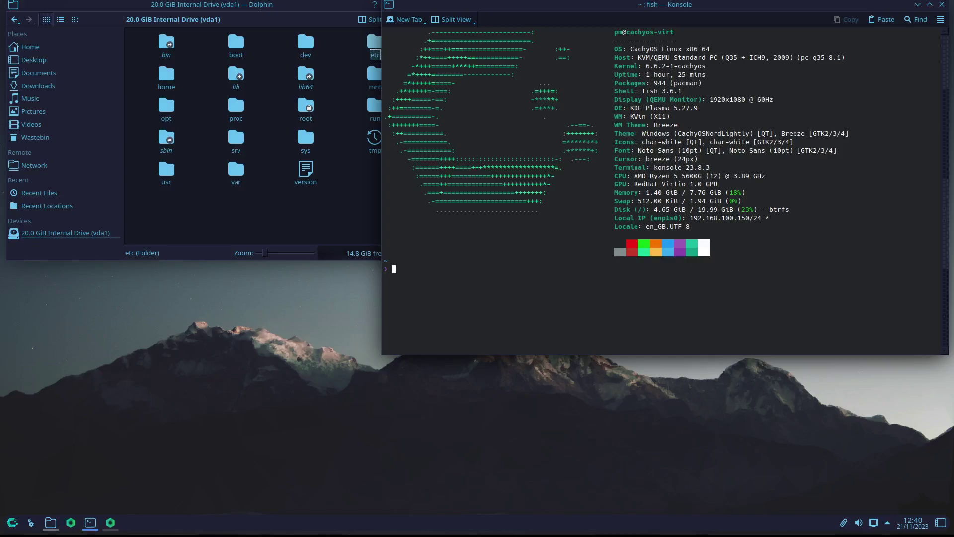
Enlarge the Konsole text two steps, then run sudo dolphin with the account password.
{"action": "key", "text": "ctrl+plus"}
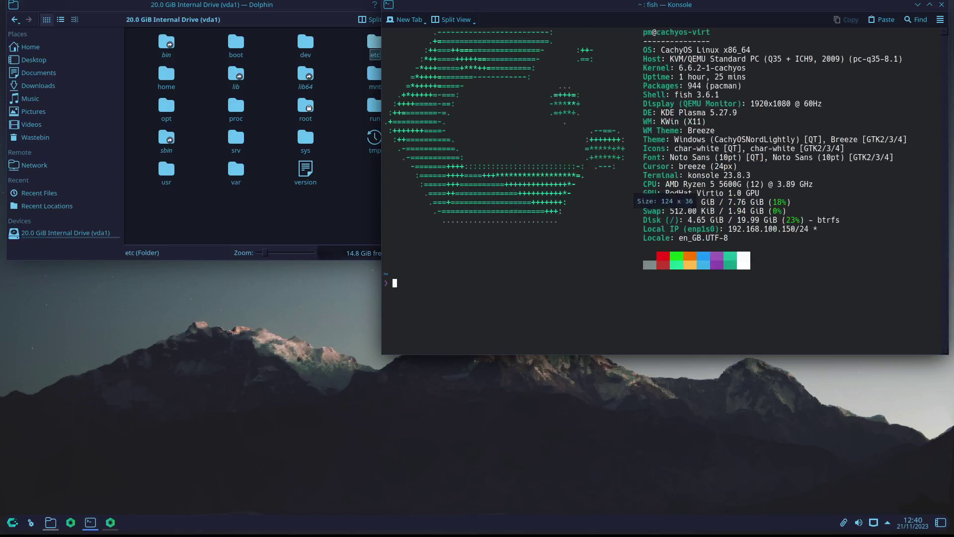
{"action": "key", "text": "ctrl+plus"}
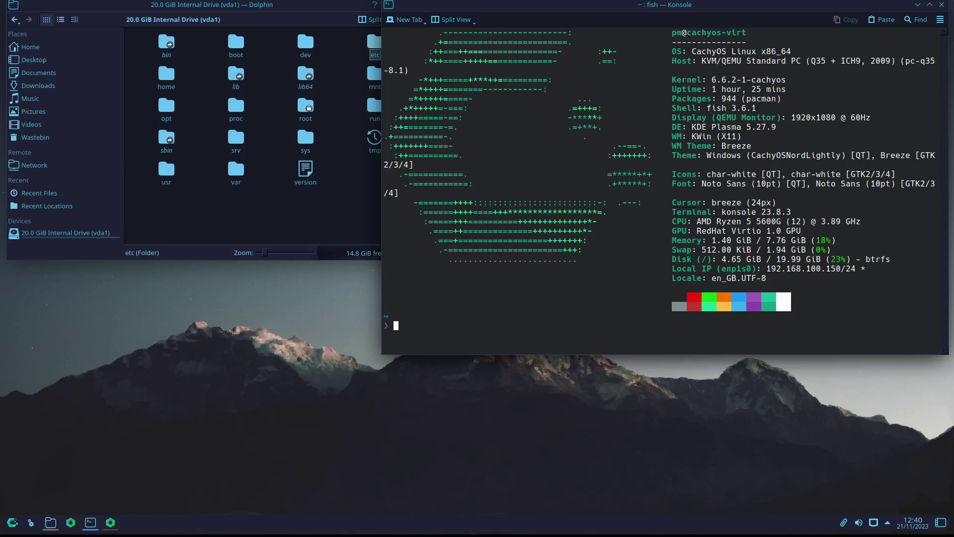
{"action": "type", "text": "sudo dolphin"}
{"action": "key", "text": "Return"}
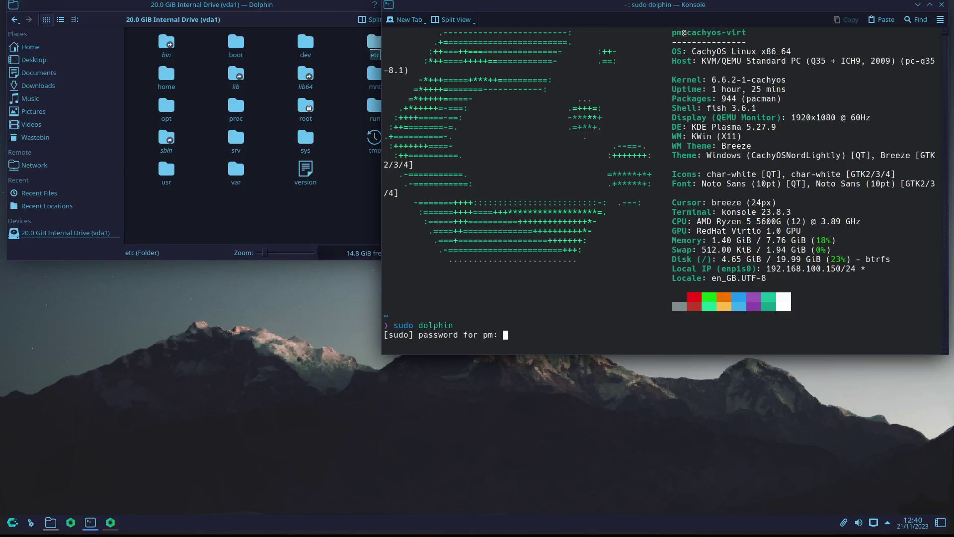
{"action": "key", "text": "Return"}
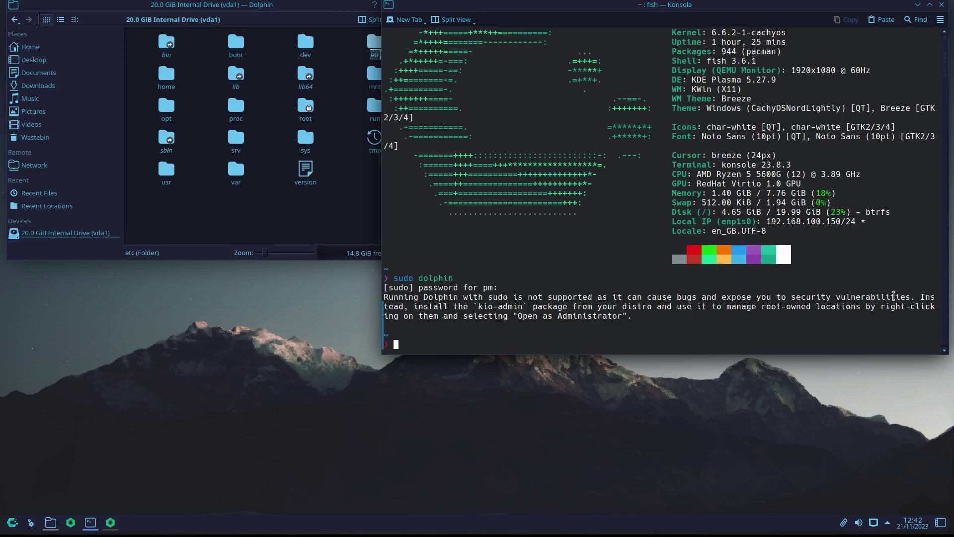
{"action": "left_click_drag", "start_coordinate": [920, 297], "coordinate": [528, 309]}
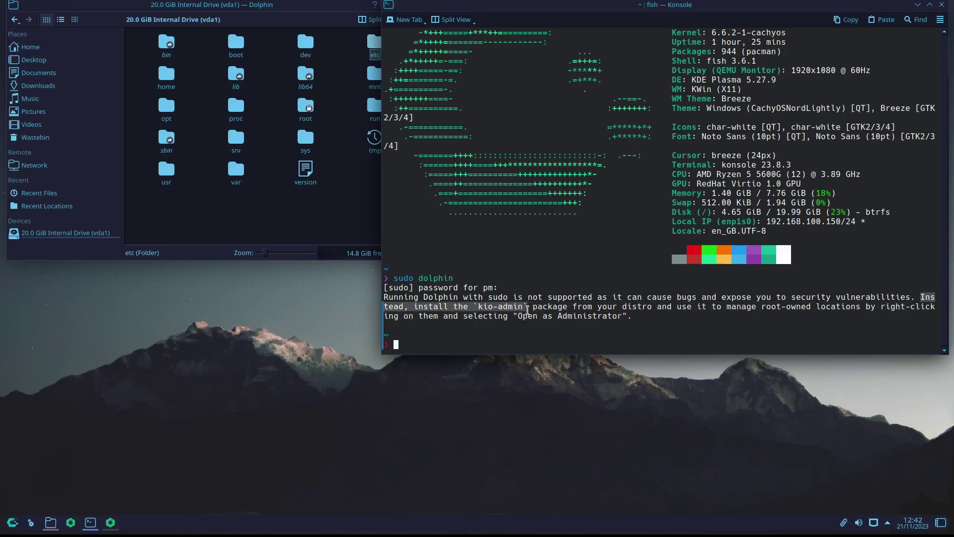
{"action": "left_click", "coordinate": [478, 305]}
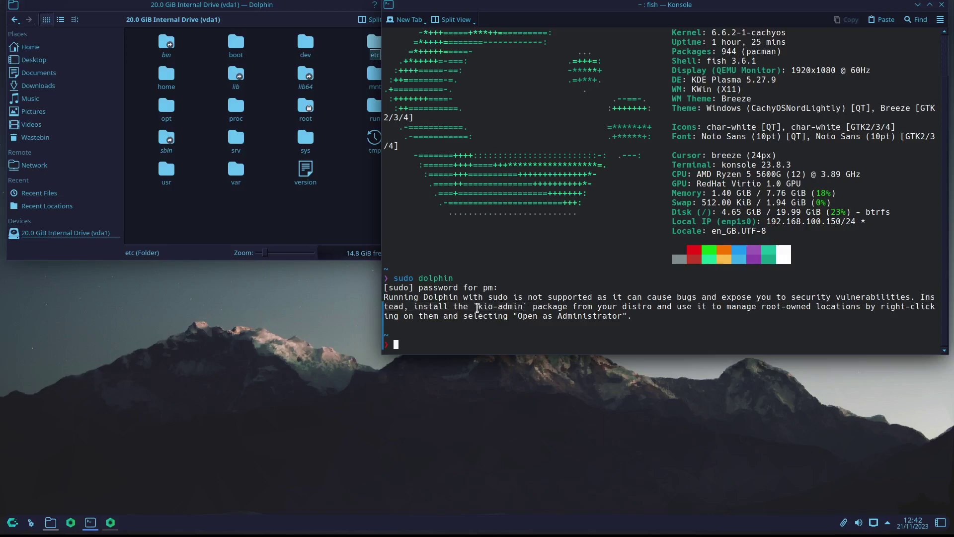
{"action": "left_click_drag", "start_coordinate": [476, 306], "coordinate": [523, 305]}
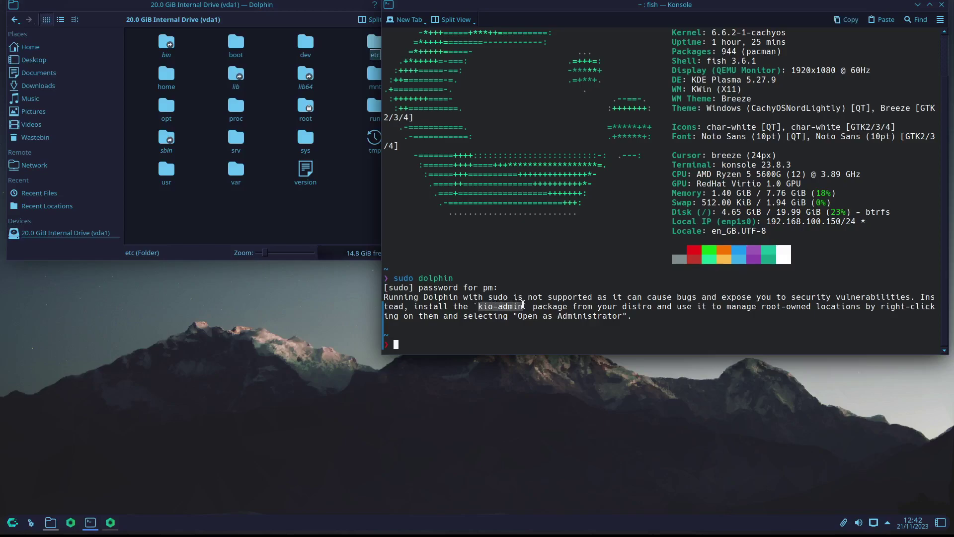
{"action": "left_click", "coordinate": [398, 344]}
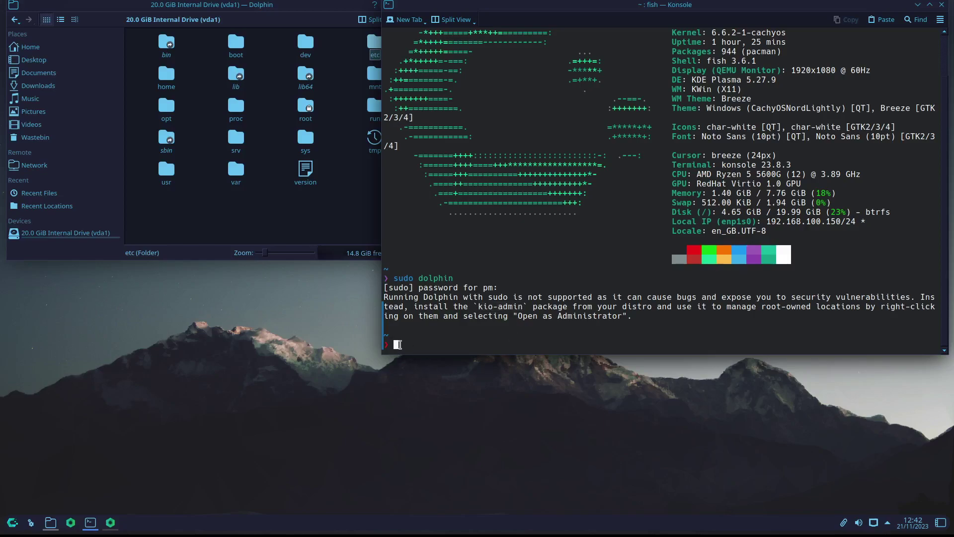
Install the kio-admin package with sudo pacman -S kio-admin, answering y to proceed.
{"action": "type", "text": "sudo pac"}
{"action": "type", "text": "man -S"}
{"action": "key", "text": "Right"}
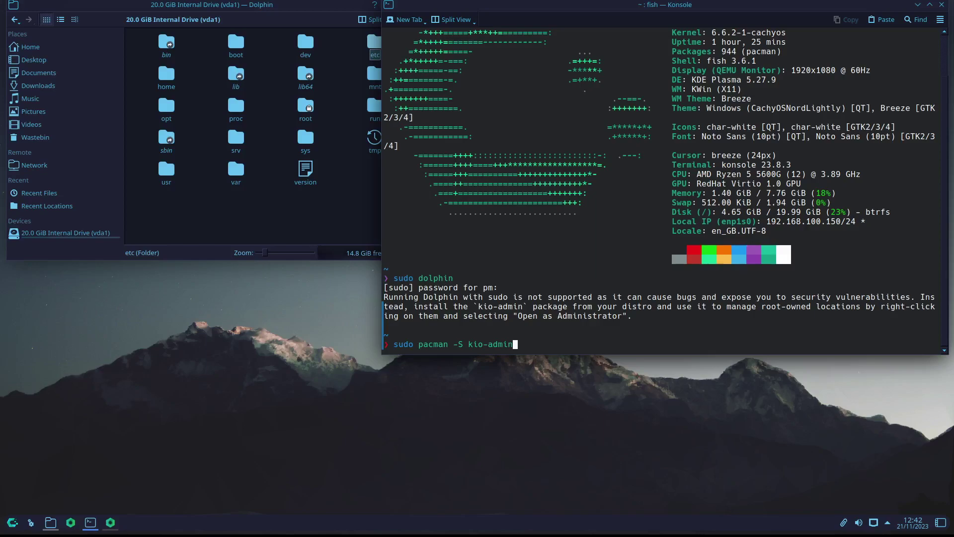
{"action": "key", "text": "Return"}
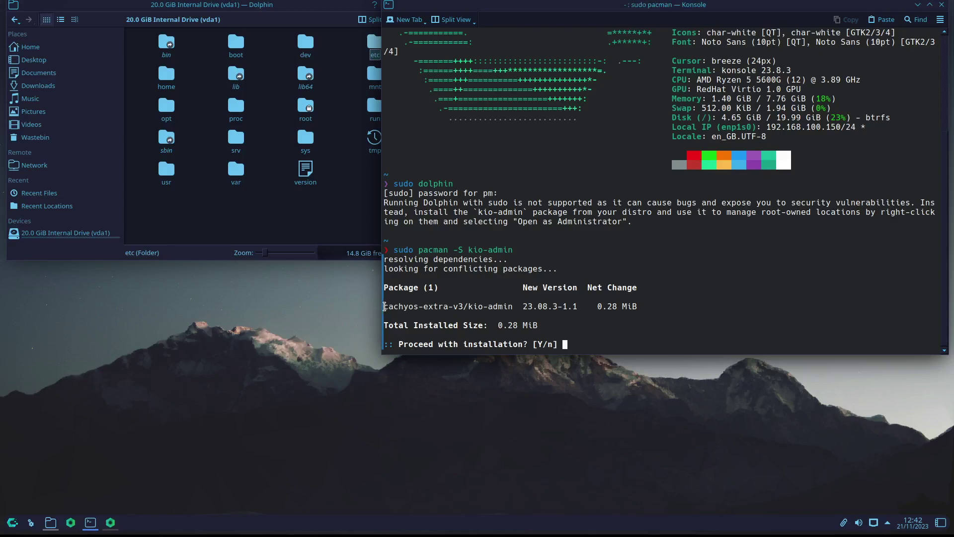
{"action": "left_click_drag", "start_coordinate": [384, 306], "coordinate": [513, 305]}
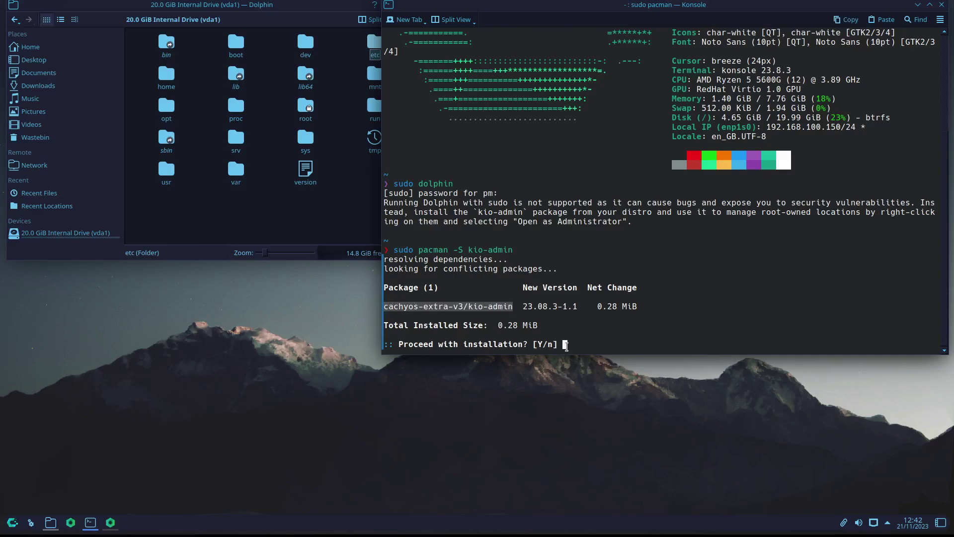
{"action": "left_click", "coordinate": [566, 345]}
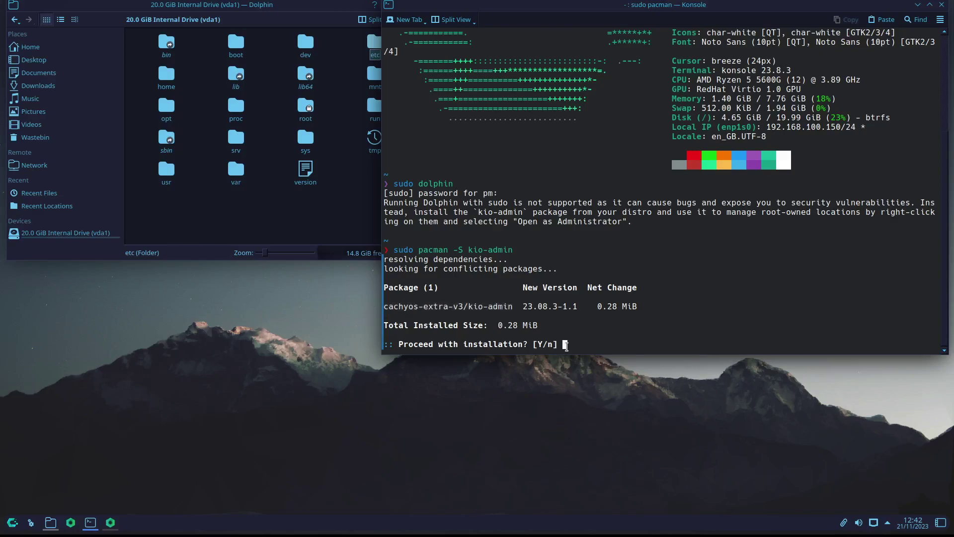
{"action": "type", "text": "y"}
{"action": "key", "text": "Return"}
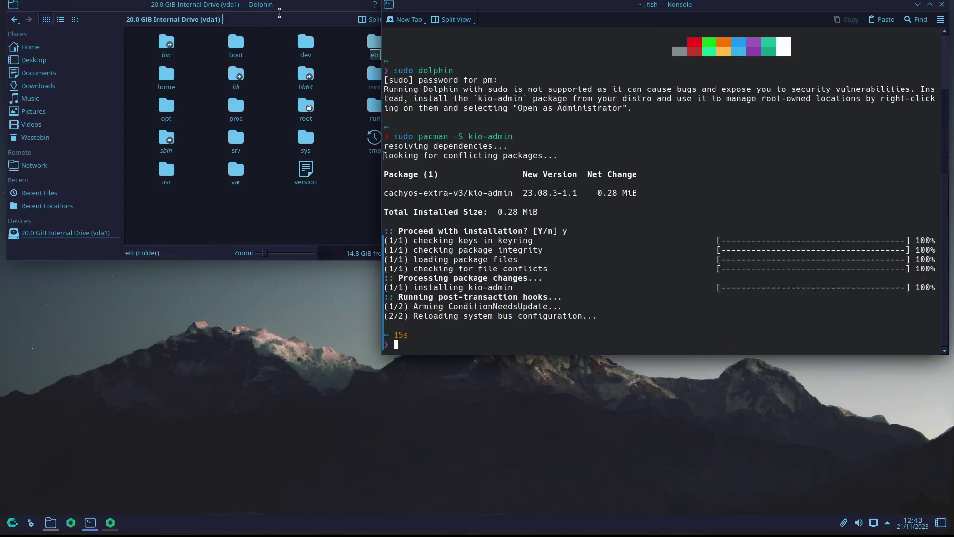
Bring the Dolphin window forward and close it.
{"action": "left_click", "coordinate": [289, 10]}
{"action": "left_click", "coordinate": [411, 5]}
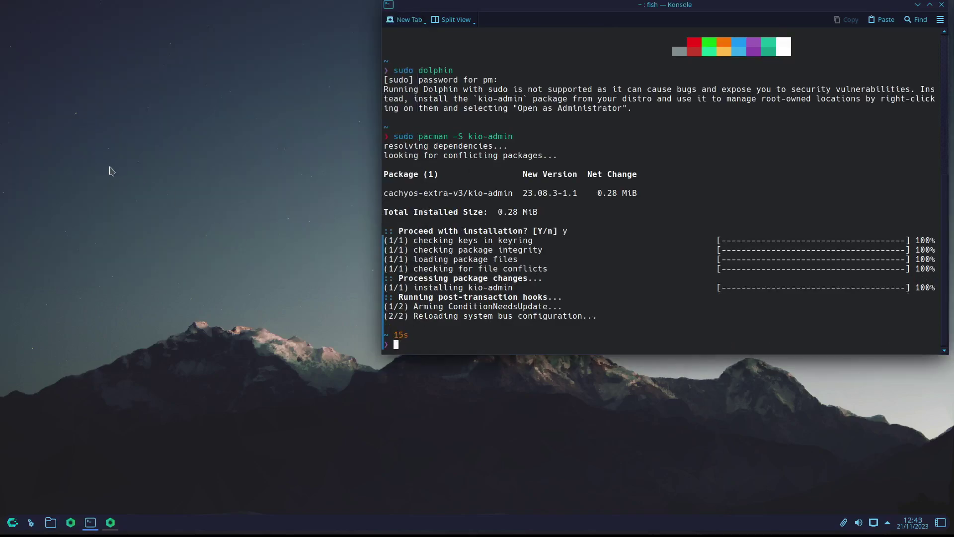
{"action": "left_click", "coordinate": [129, 211]}
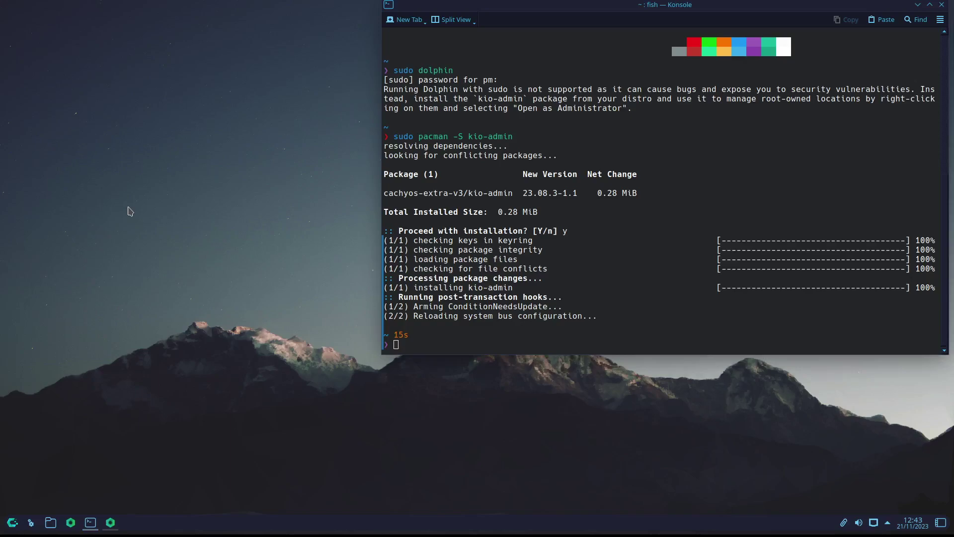
Close the extra Konsole, reopen Dolphin on the root drive, and right-click the etc folder.
{"action": "key", "text": "ctrl+alt+t"}
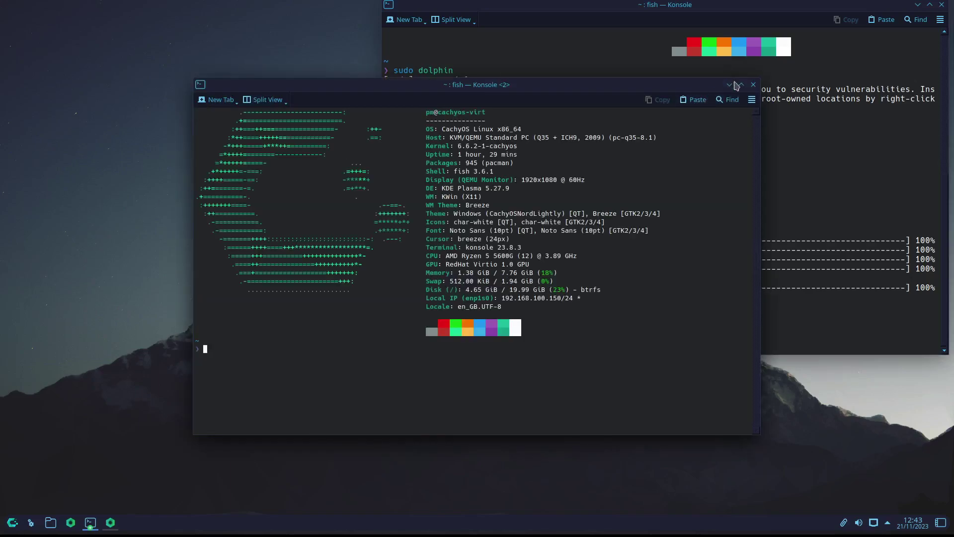
{"action": "left_click", "coordinate": [753, 85]}
{"action": "key", "text": "super+e"}
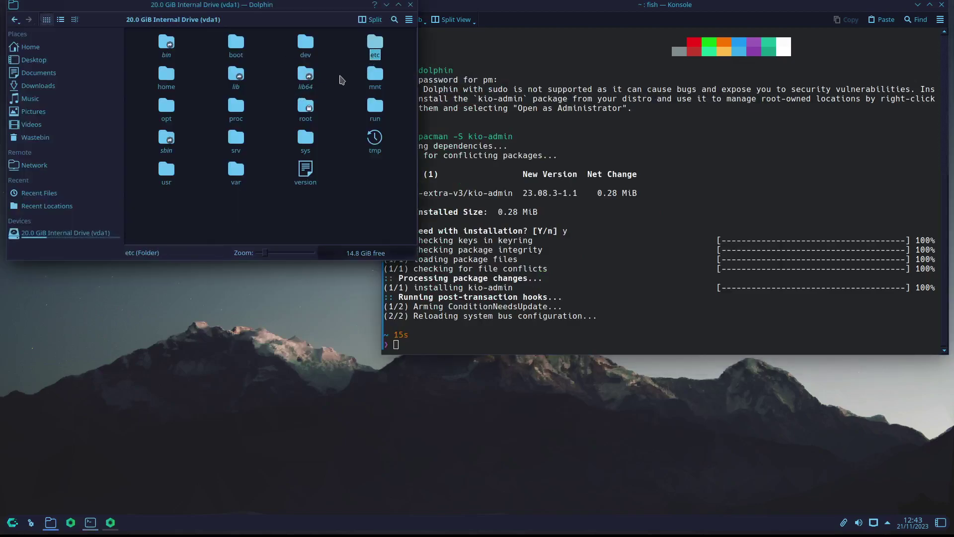
{"action": "right_click", "coordinate": [379, 47]}
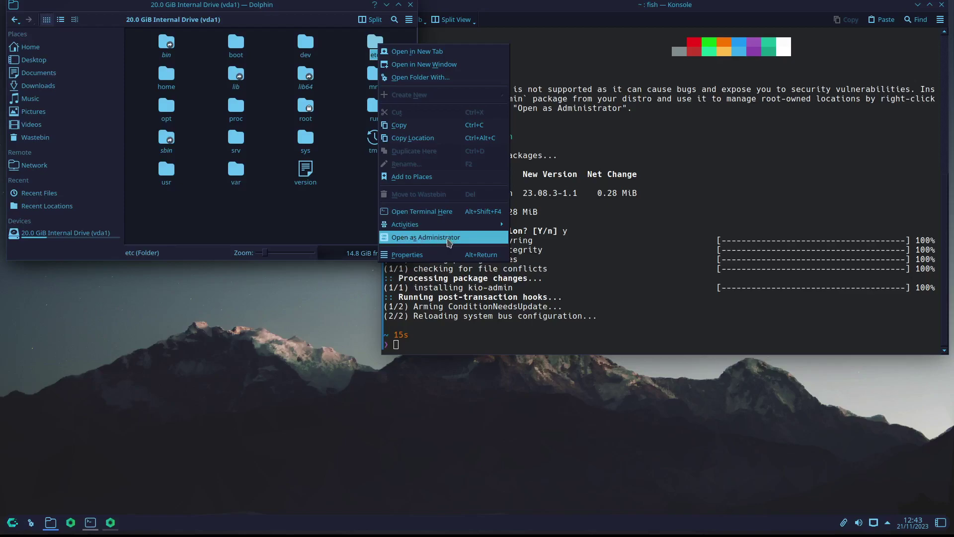
Open etc as administrator, entering the account password in the PolicyKit dialog.
{"action": "left_click", "coordinate": [449, 242]}
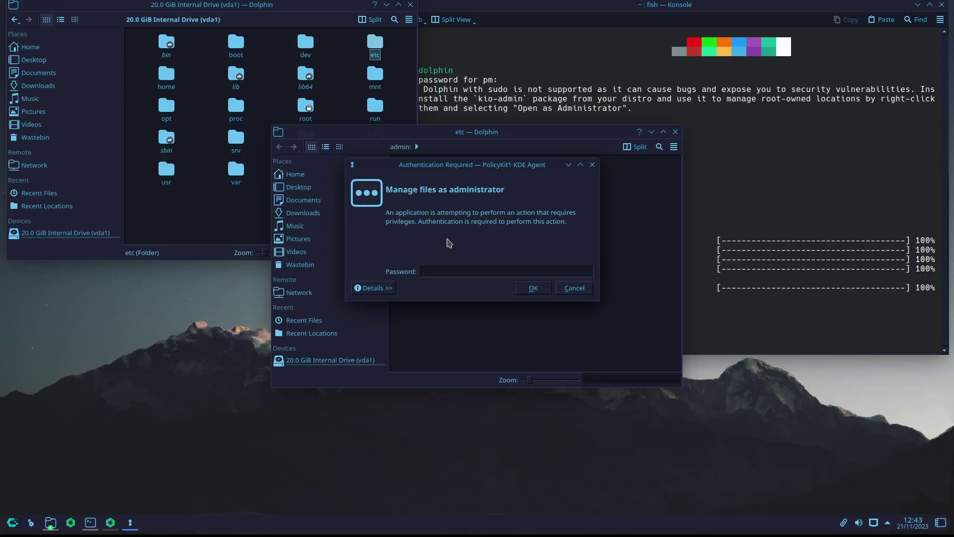
{"action": "type", "text": "****"}
{"action": "key", "text": "Return"}
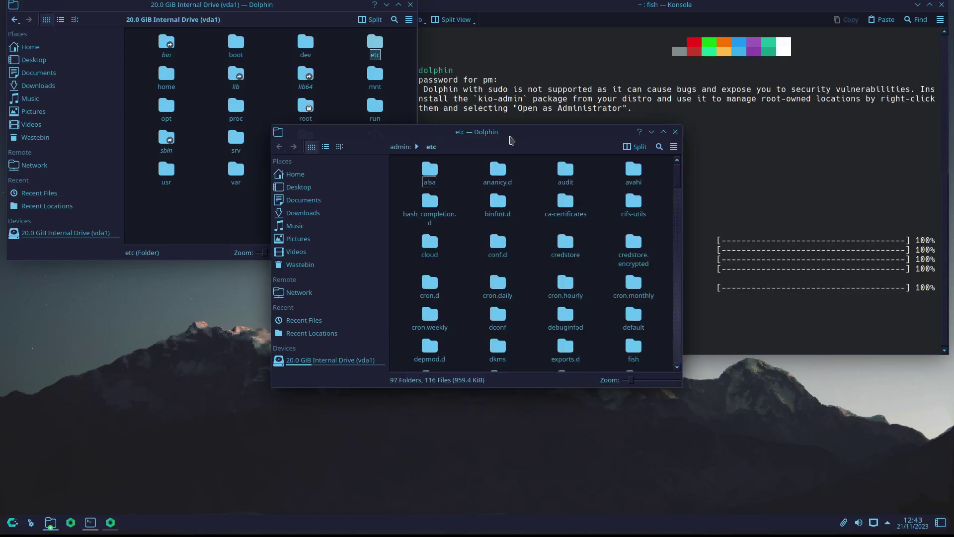
Close the ordinary root-drive window and move the admin etc window to the top-left.
{"action": "left_click_drag", "start_coordinate": [510, 135], "coordinate": [529, 161]}
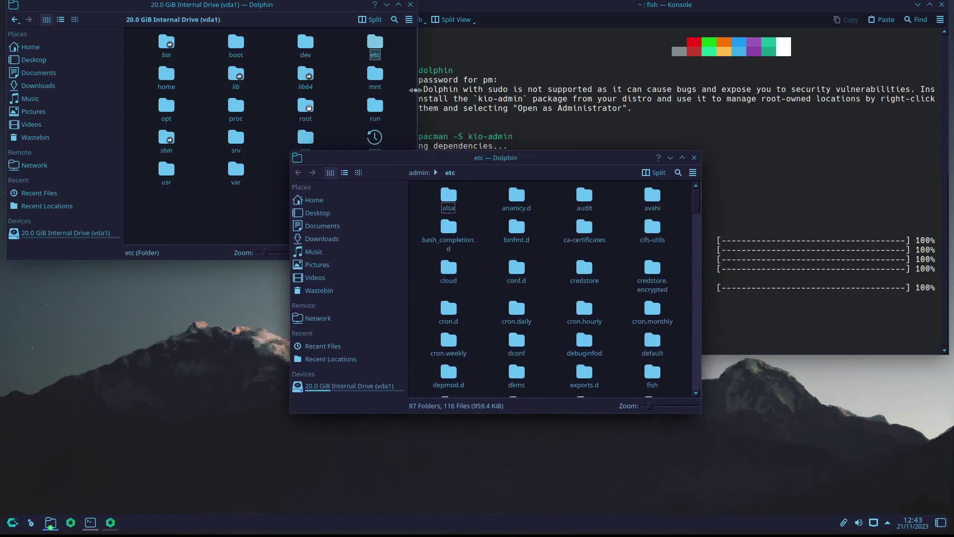
{"action": "left_click", "coordinate": [314, 16]}
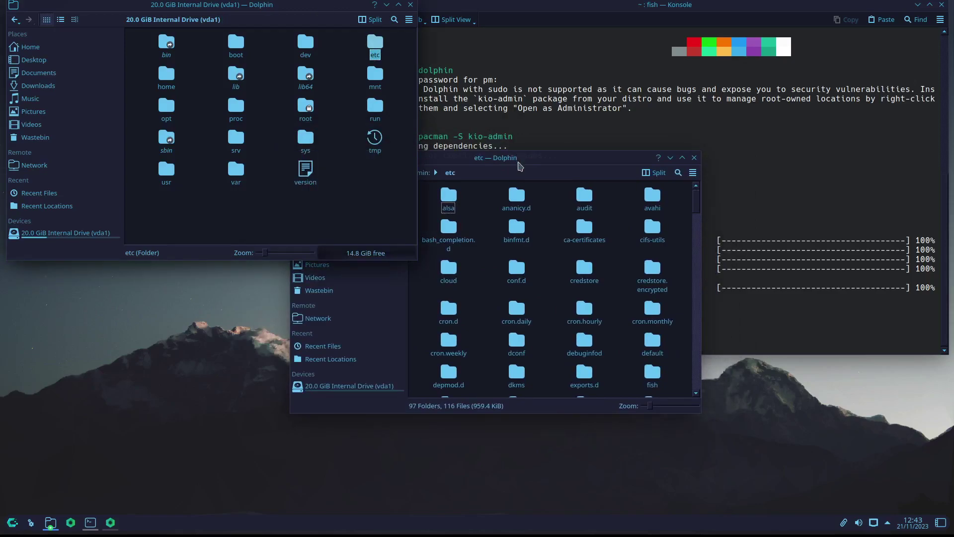
{"action": "left_click", "coordinate": [519, 166]}
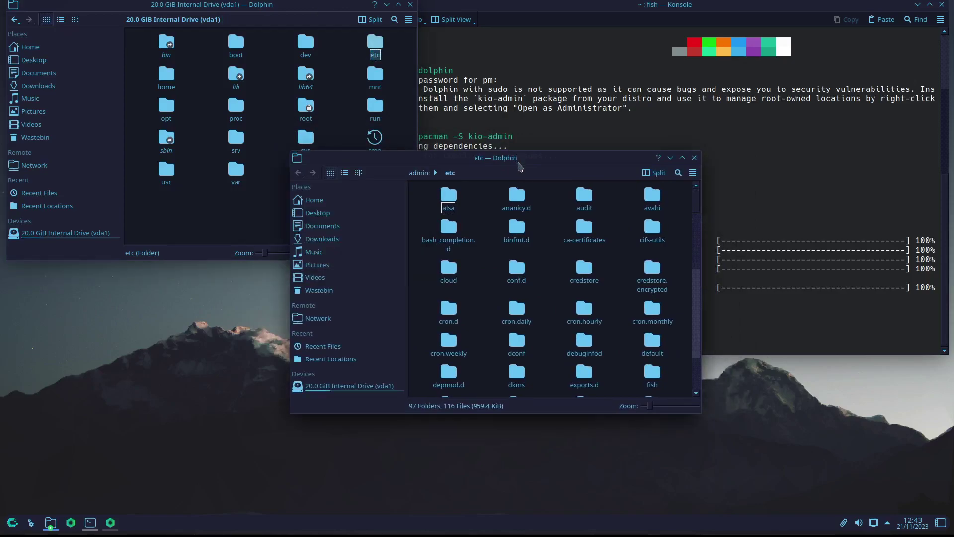
{"action": "left_click", "coordinate": [410, 5]}
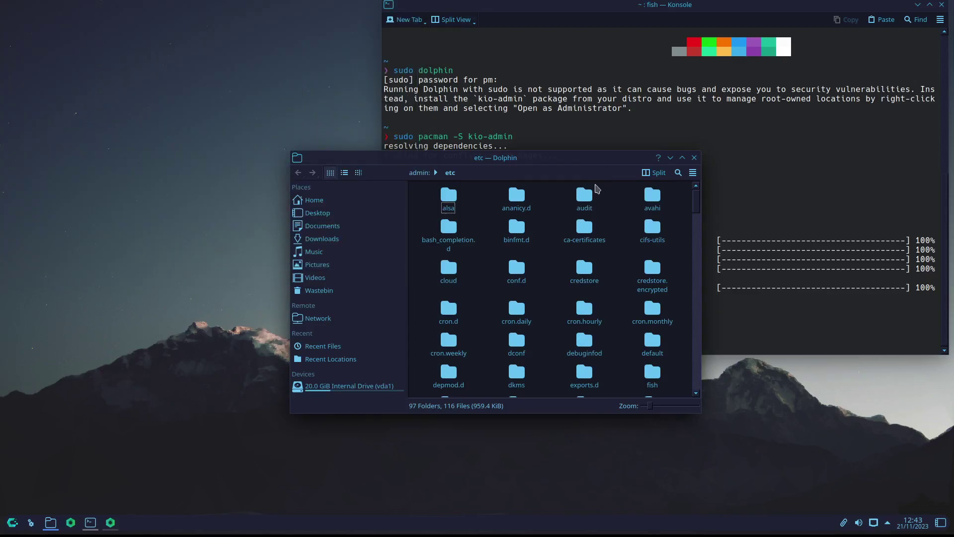
{"action": "left_click_drag", "start_coordinate": [570, 158], "coordinate": [318, 30]}
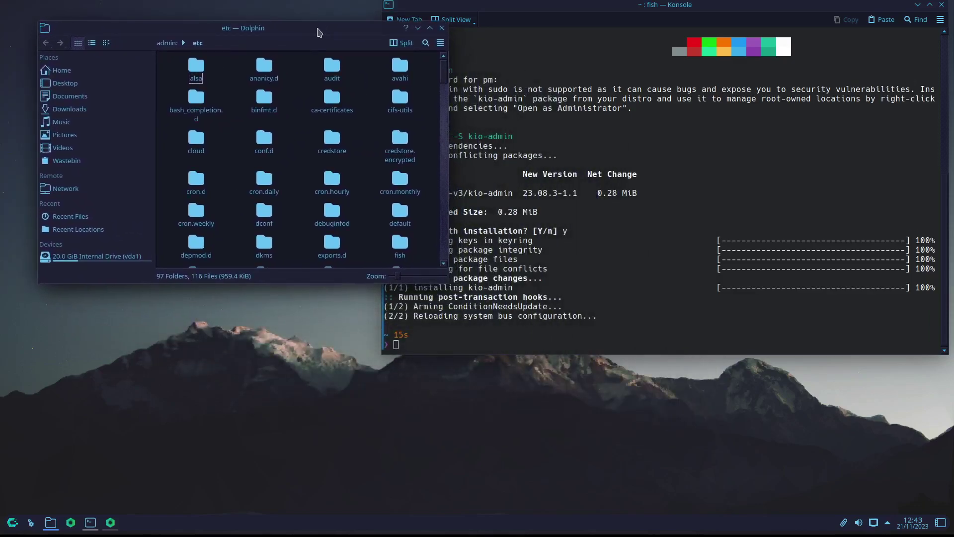
Scroll down the admin:/etc listing to reach pacman.conf.
{"action": "scroll", "coordinate": [346, 174], "scroll_direction": "down", "scroll_amount": 5}
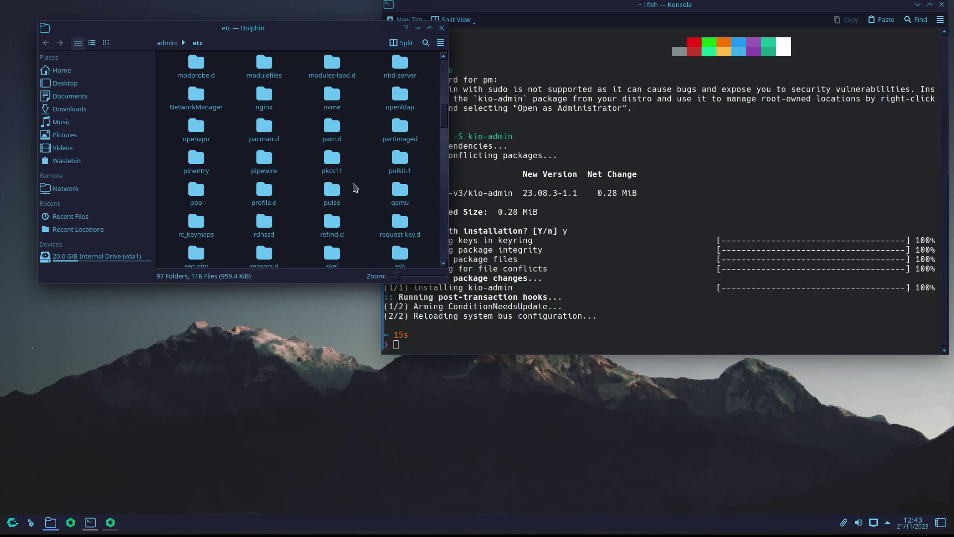
{"action": "scroll", "coordinate": [354, 189], "scroll_direction": "down", "scroll_amount": 5}
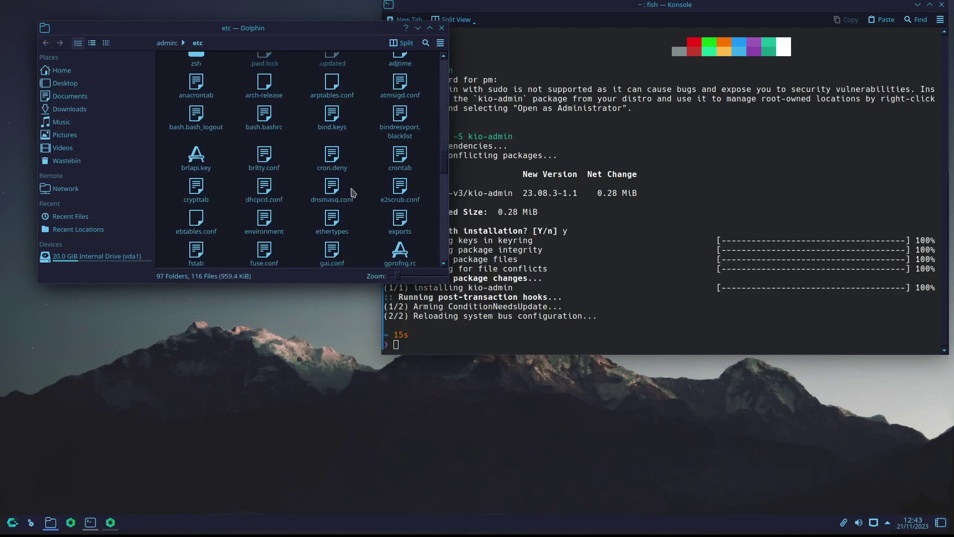
{"action": "scroll", "coordinate": [354, 194], "scroll_direction": "down", "scroll_amount": 5}
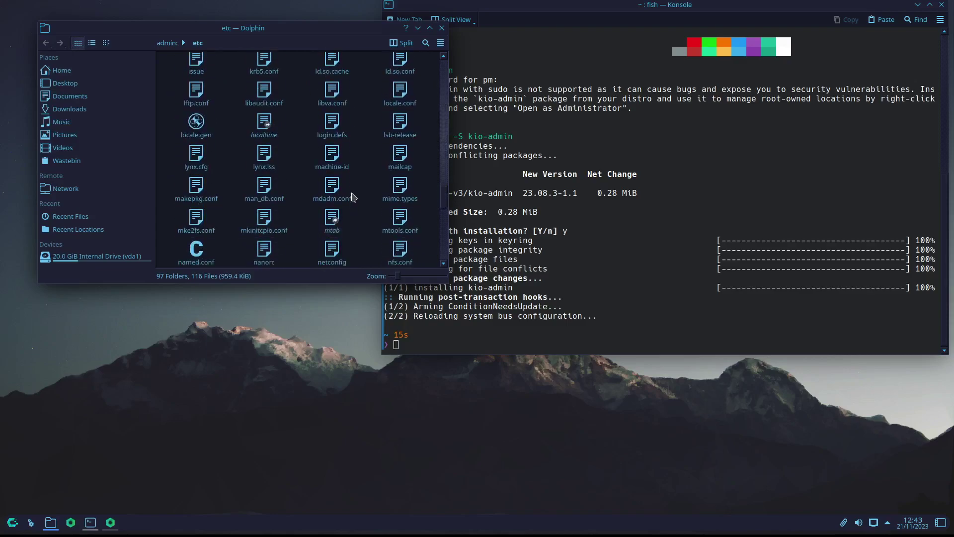
{"action": "scroll", "coordinate": [354, 196], "scroll_direction": "down", "scroll_amount": 2}
{"action": "scroll", "coordinate": [343, 198], "scroll_direction": "down", "scroll_amount": 2}
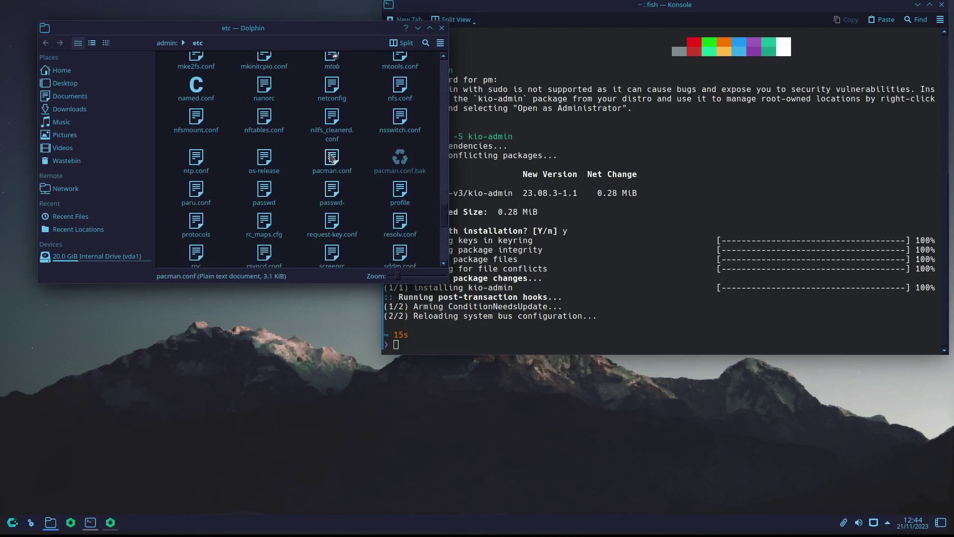
Open pacman.conf from admin:/etc in the editor, authenticating with the administrator password.
{"action": "double_click", "coordinate": [331, 158]}
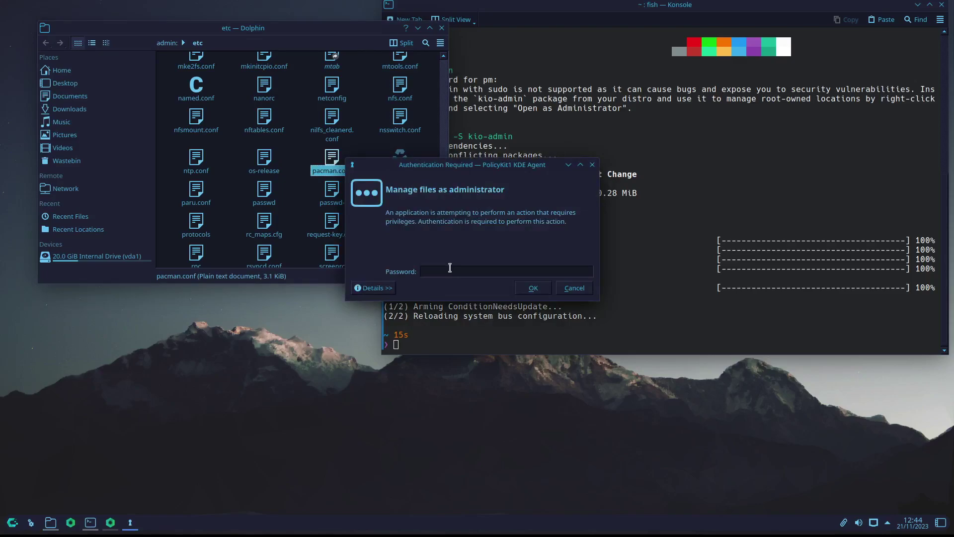
{"action": "type", "text": "****"}
{"action": "key", "text": "Return"}
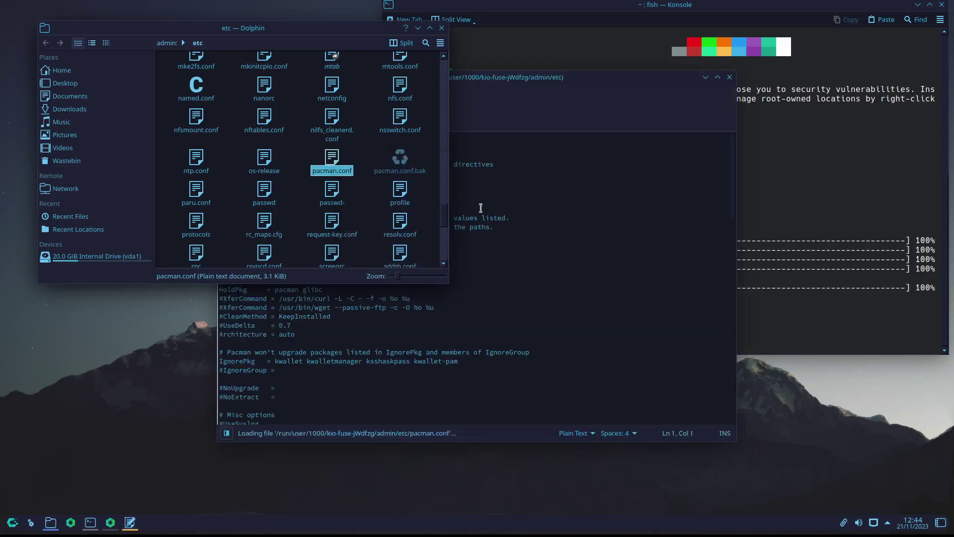
Reposition the Kate window and select the word kwallet on the IgnorePkg line.
{"action": "left_click_drag", "start_coordinate": [498, 84], "coordinate": [538, 97]}
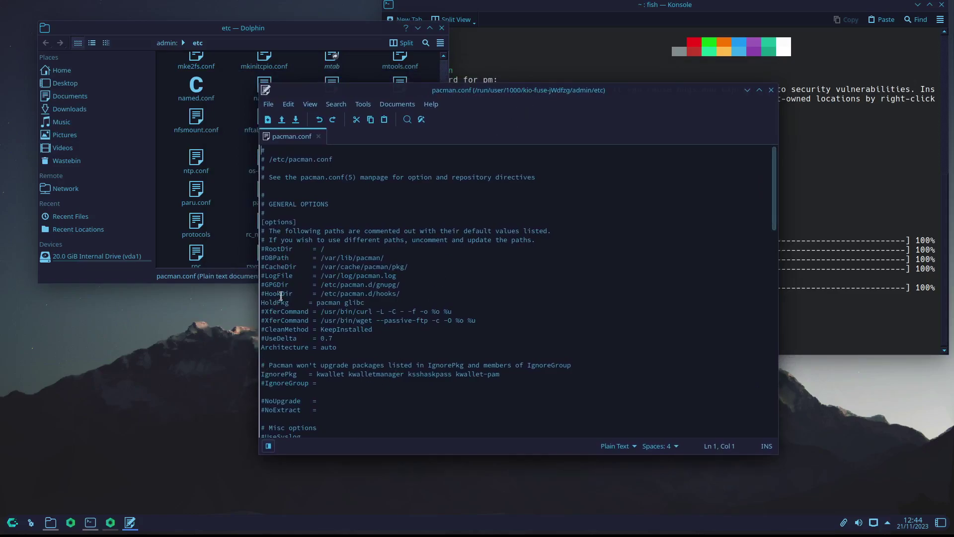
{"action": "left_click", "coordinate": [315, 375]}
{"action": "left_click_drag", "start_coordinate": [315, 375], "coordinate": [347, 374]}
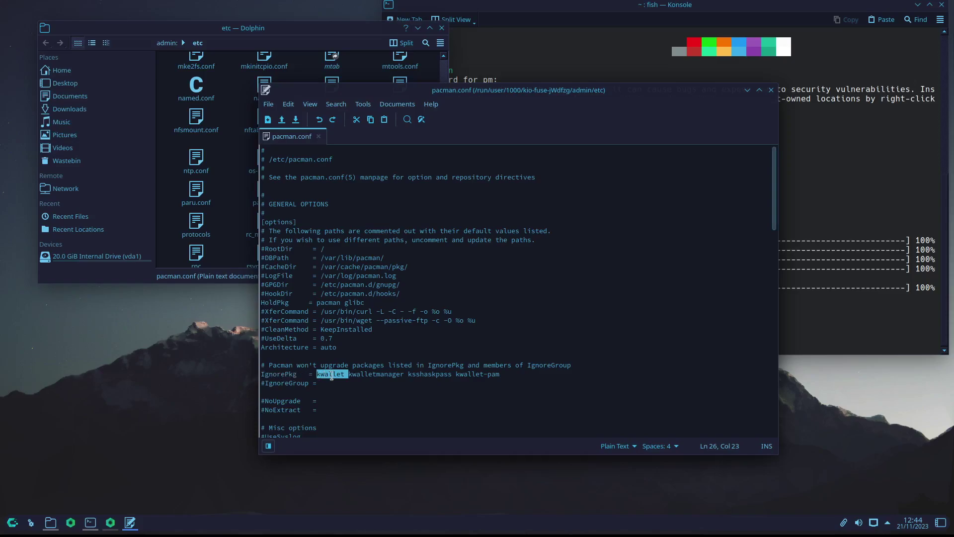
{"action": "left_click", "coordinate": [505, 374]}
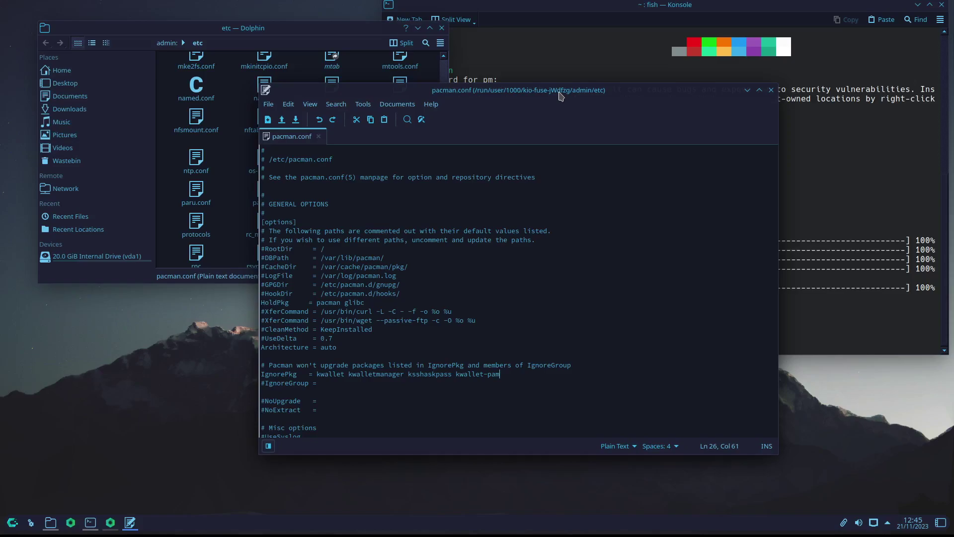
{"action": "left_click_drag", "start_coordinate": [317, 375], "coordinate": [345, 378]}
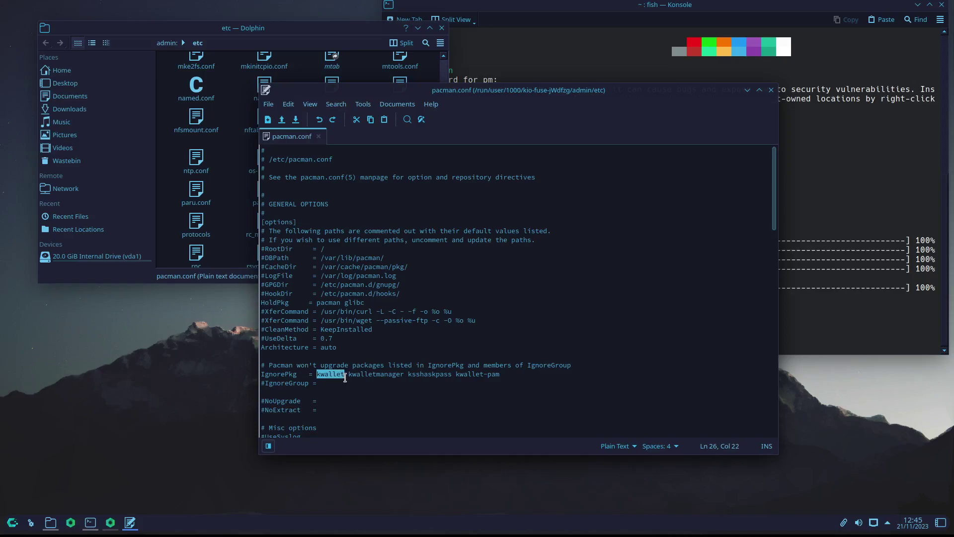